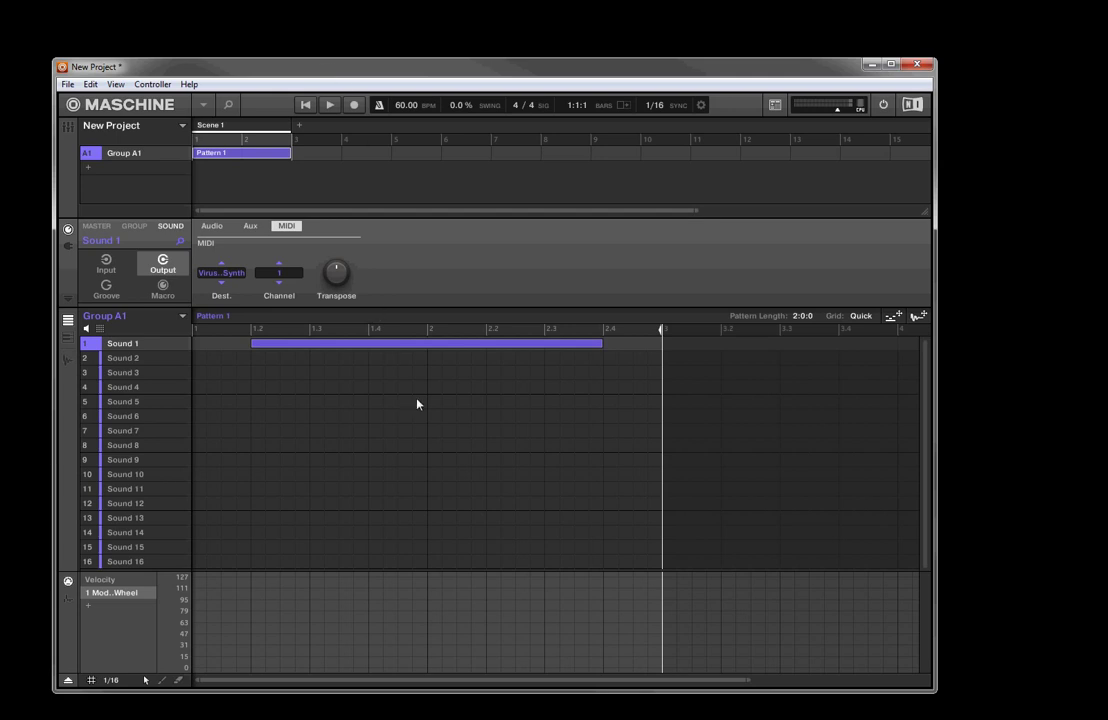
- Check Sound 1's MIDI input settings, then record an arch-shaped Mod Wheel curve into Pattern 1
click(112, 268)
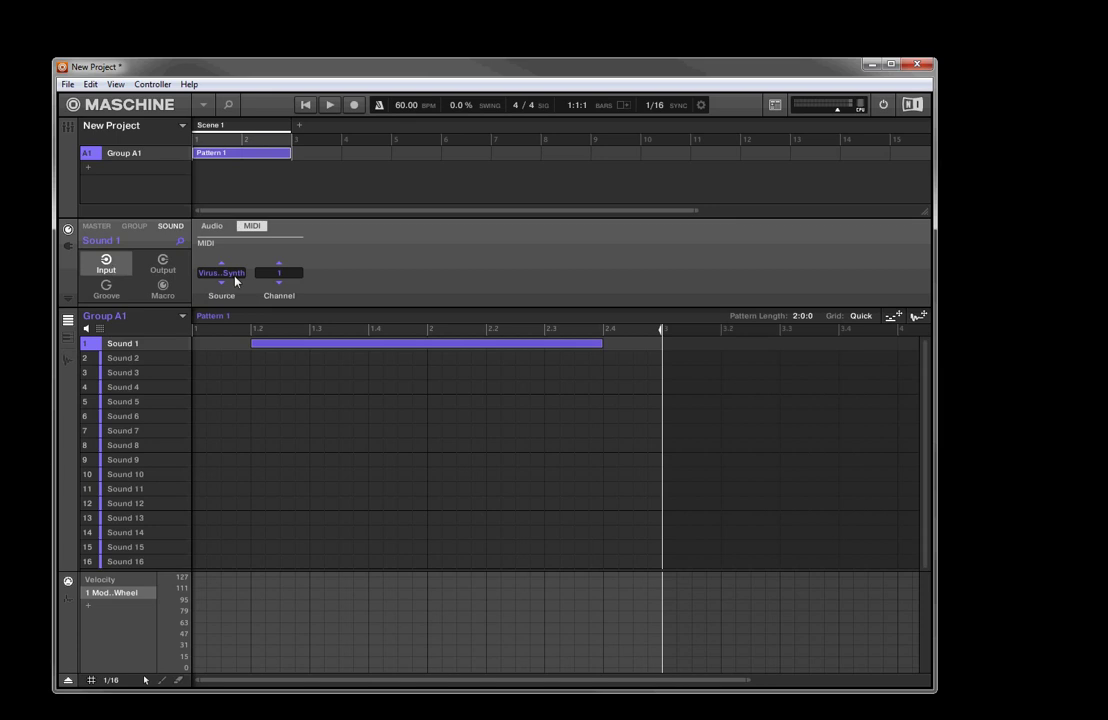
click(162, 265)
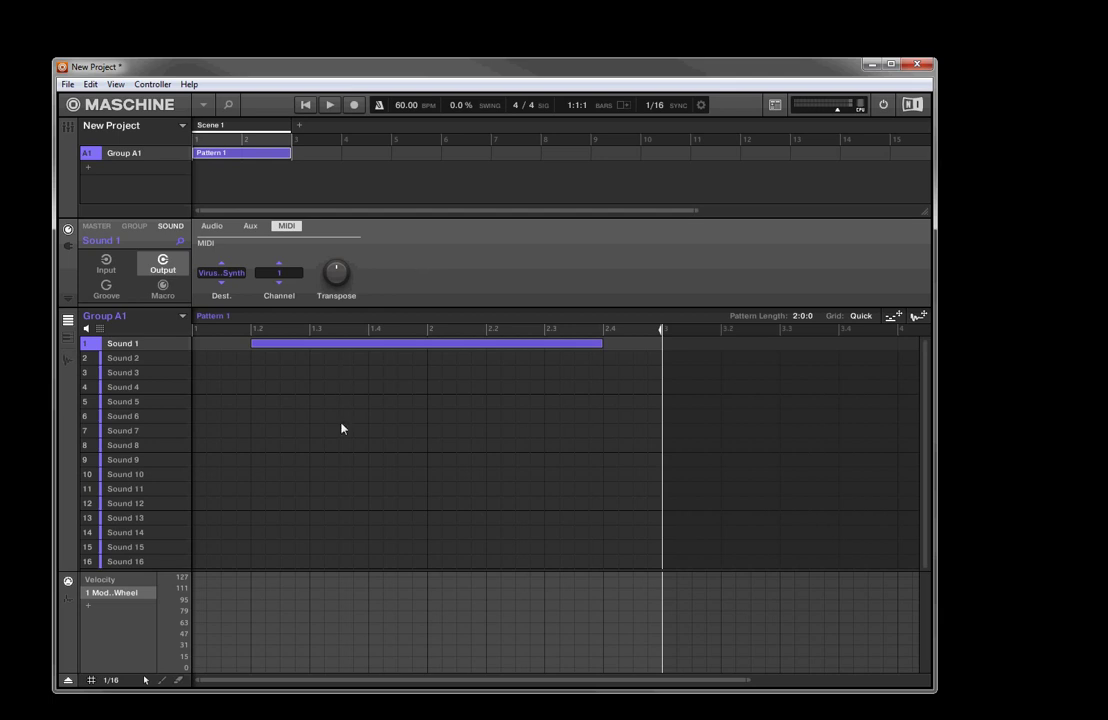
key(space)
key(ctrl+r)
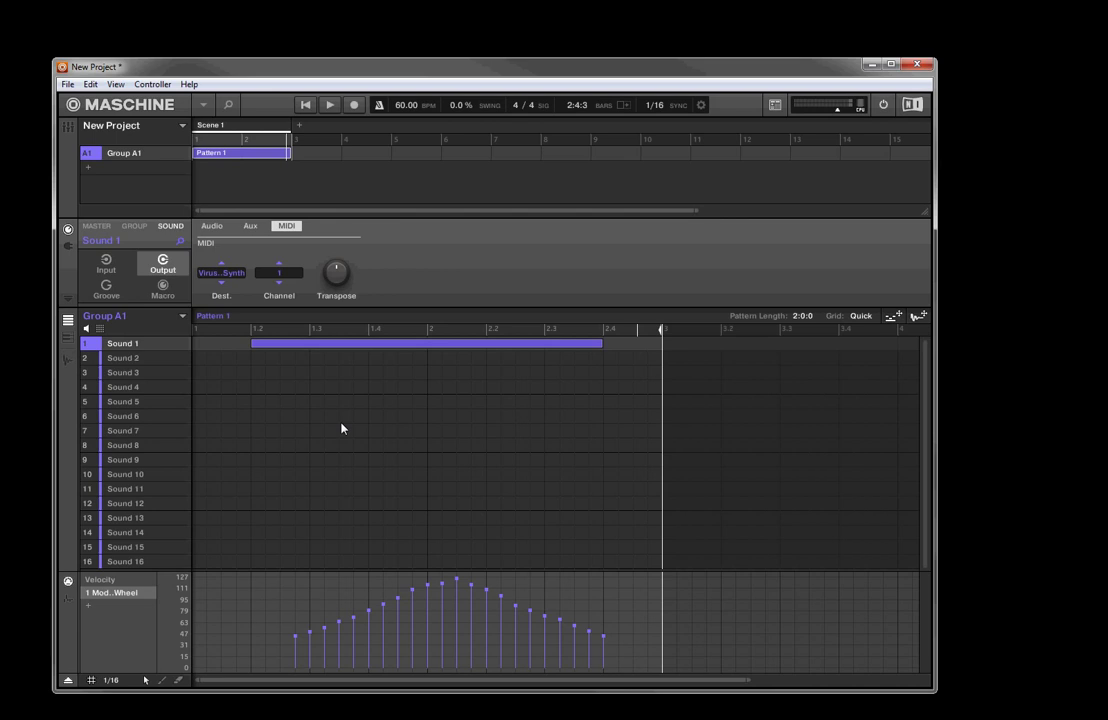
key(space)
key(space)
key(space)
- Delete the recorded Mod Wheel points and record a new arch-shaped curve onto a CC 40 lane
drag(647, 663, 266, 560)
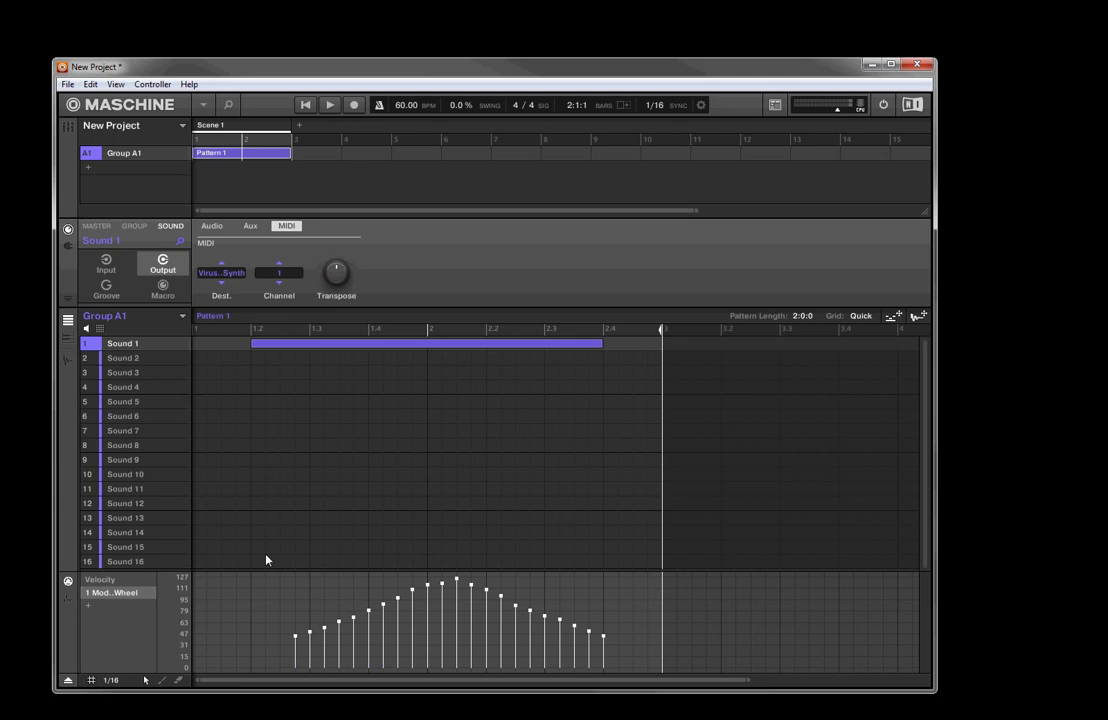
key(Delete)
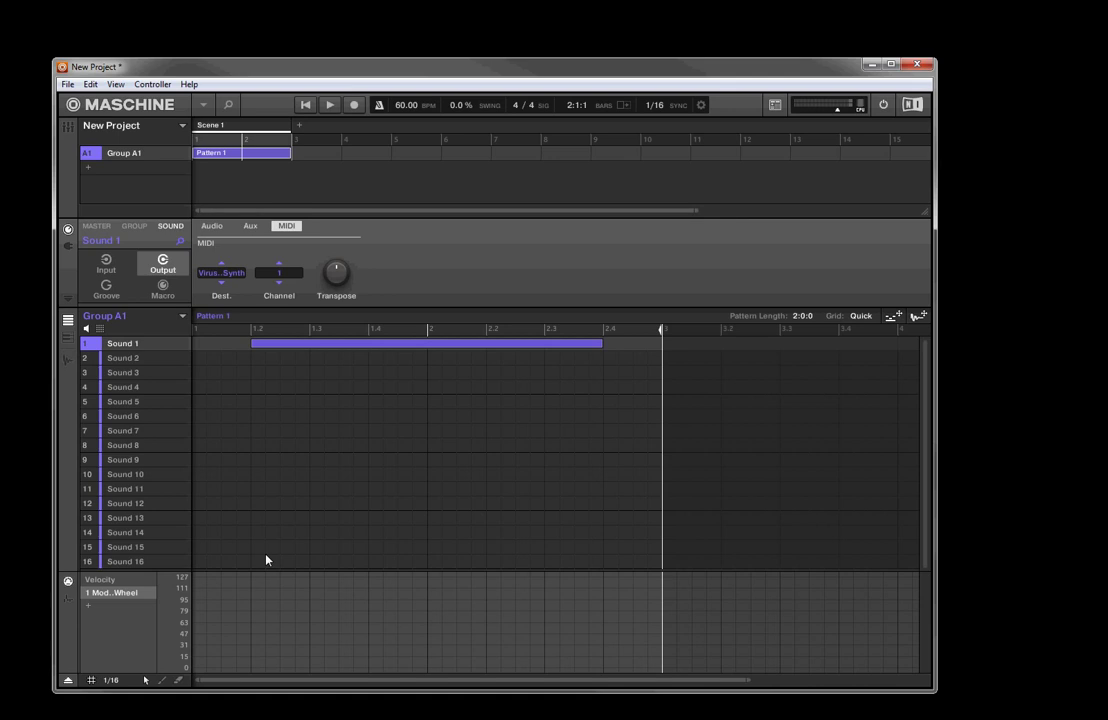
key(space)
key(ctrl+r)
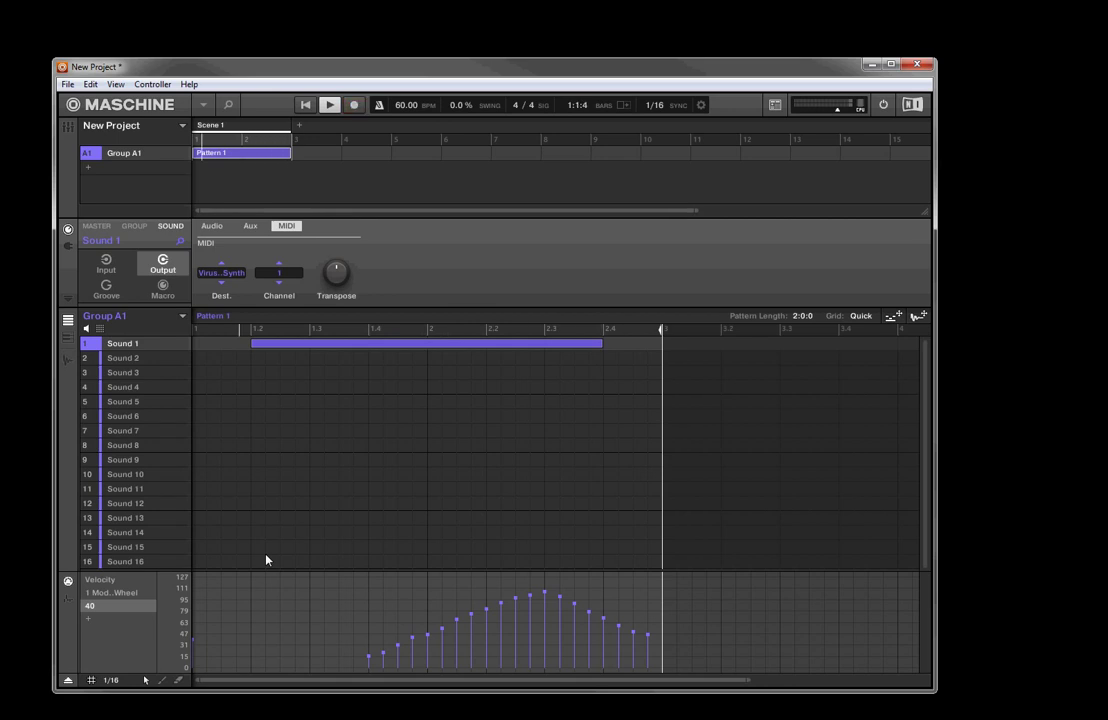
key(space)
mouse_move(98, 613)
- Set Sound 1's MIDI output Dest. to Port 2 on MXPXT
click(228, 274)
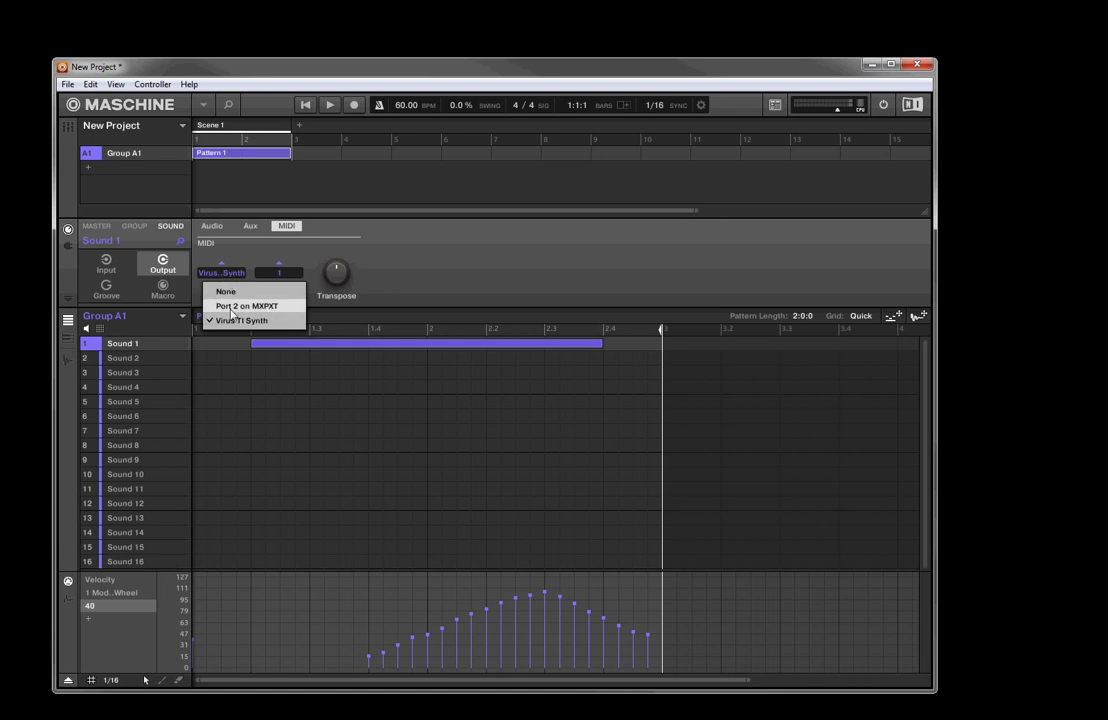
click(231, 306)
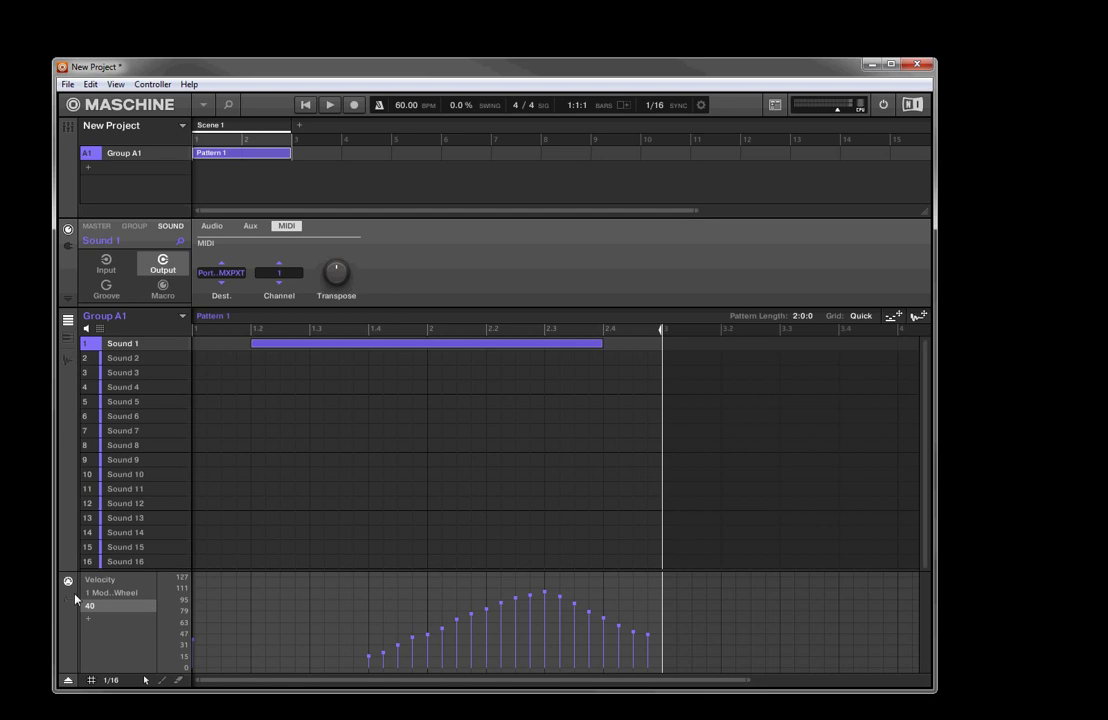
- Change the CC 40 automation lane's controller to 105, keeping its arch-shaped curve
click(113, 613)
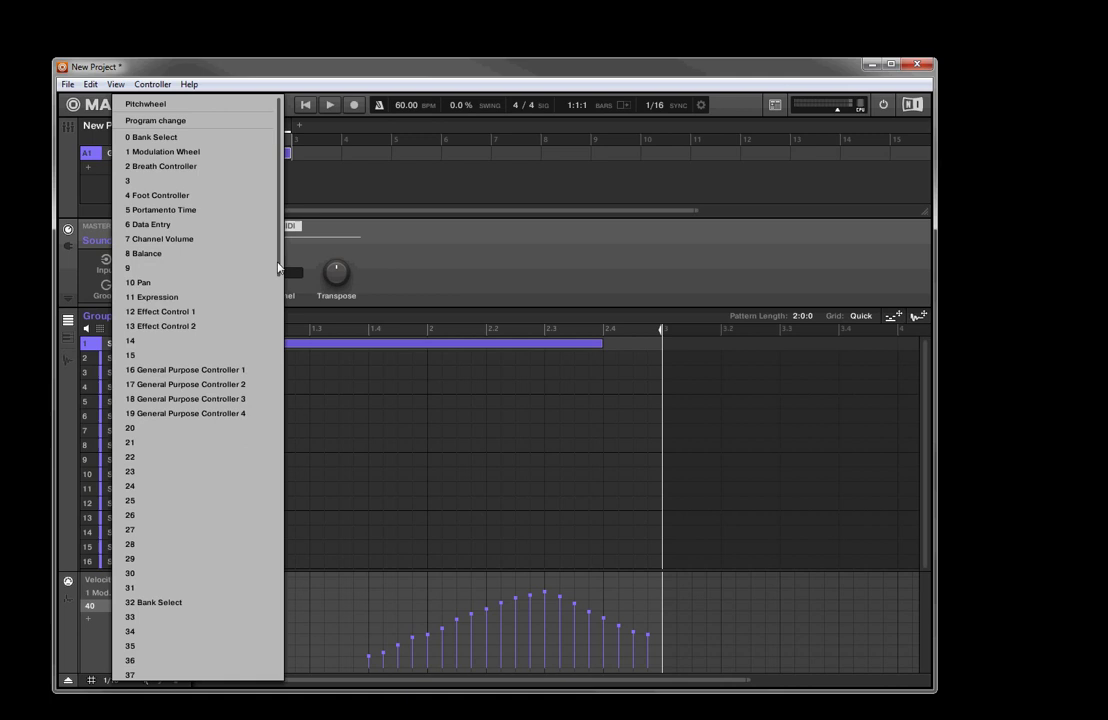
scroll(280, 278, down, 1)
drag(280, 278, 272, 584)
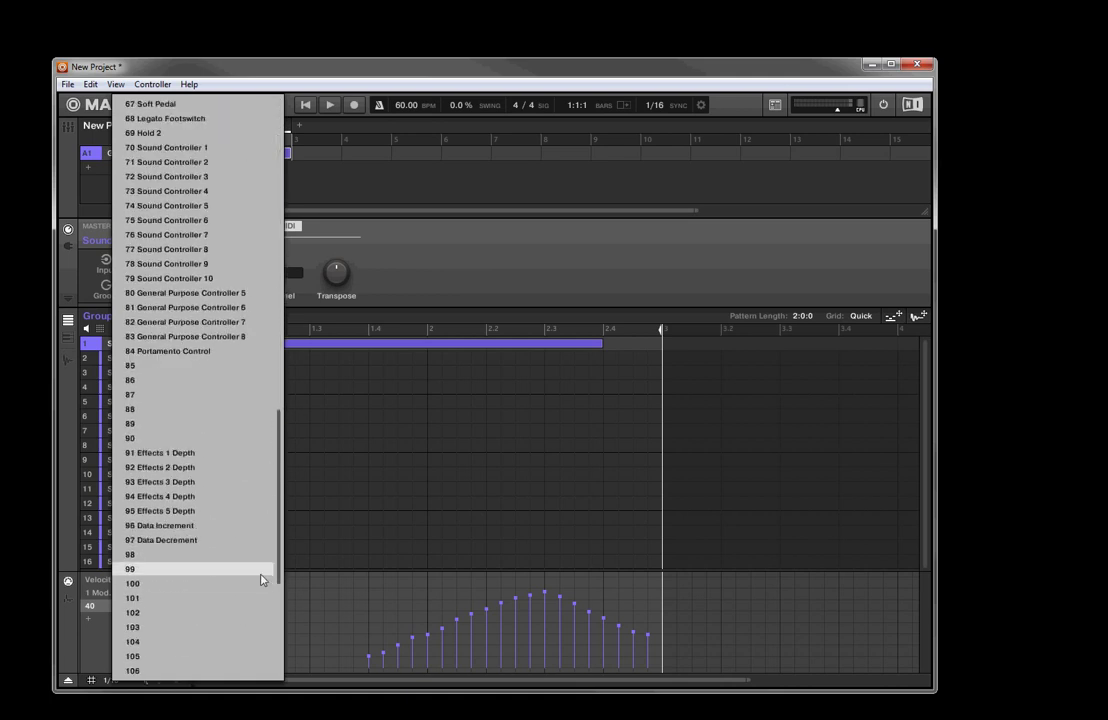
click(185, 659)
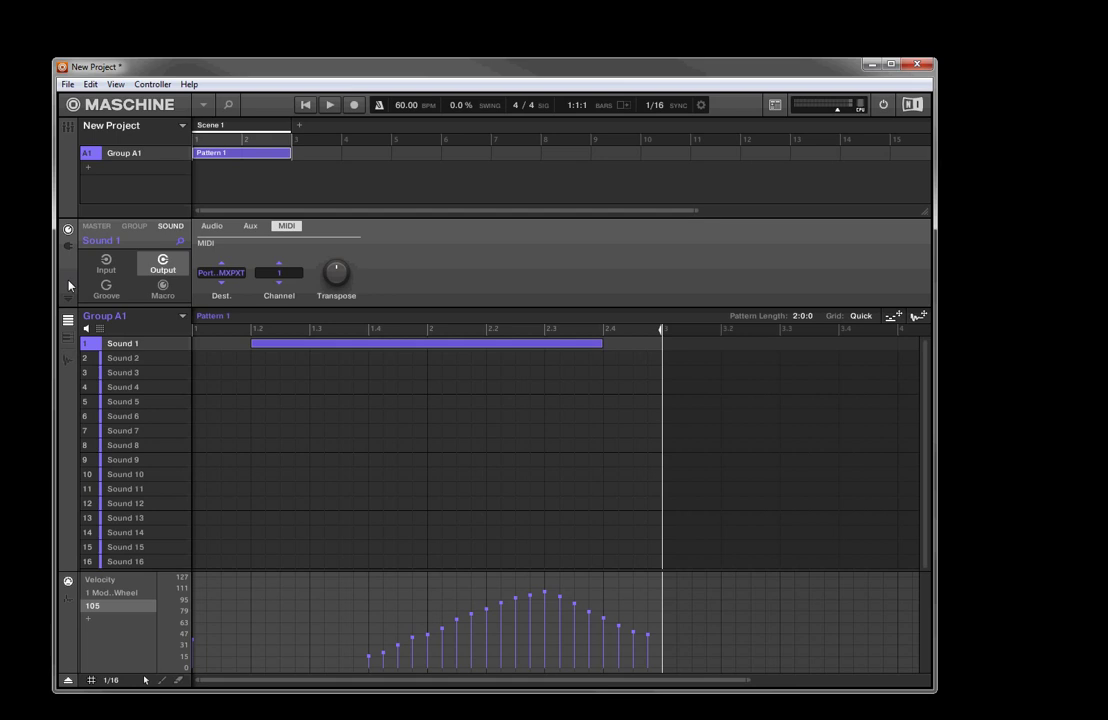
click(331, 105)
click(331, 105)
- Delete all CC 105 automation points and remove the 105 lane
drag(330, 617, 662, 681)
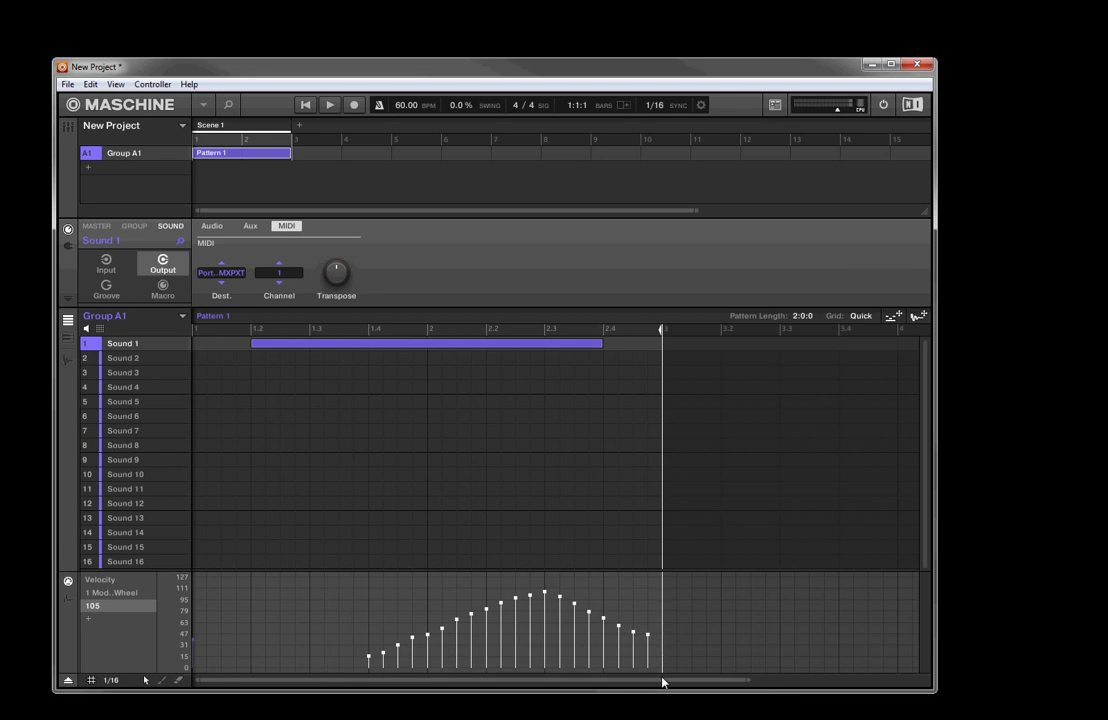
key(Delete)
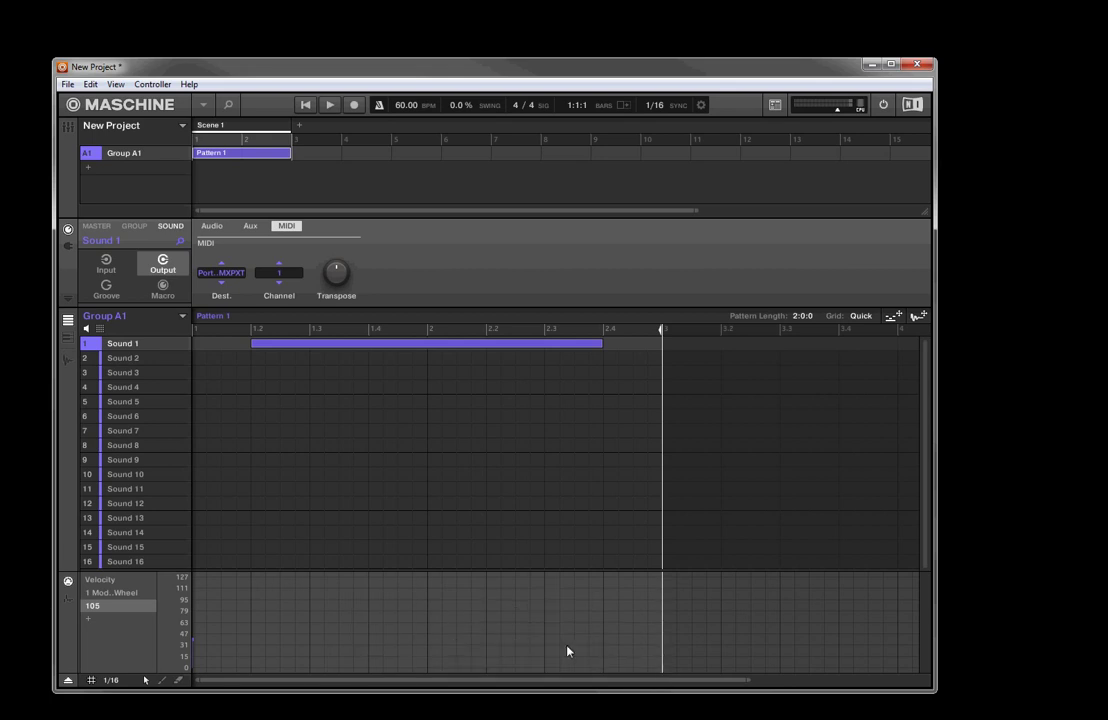
click(150, 609)
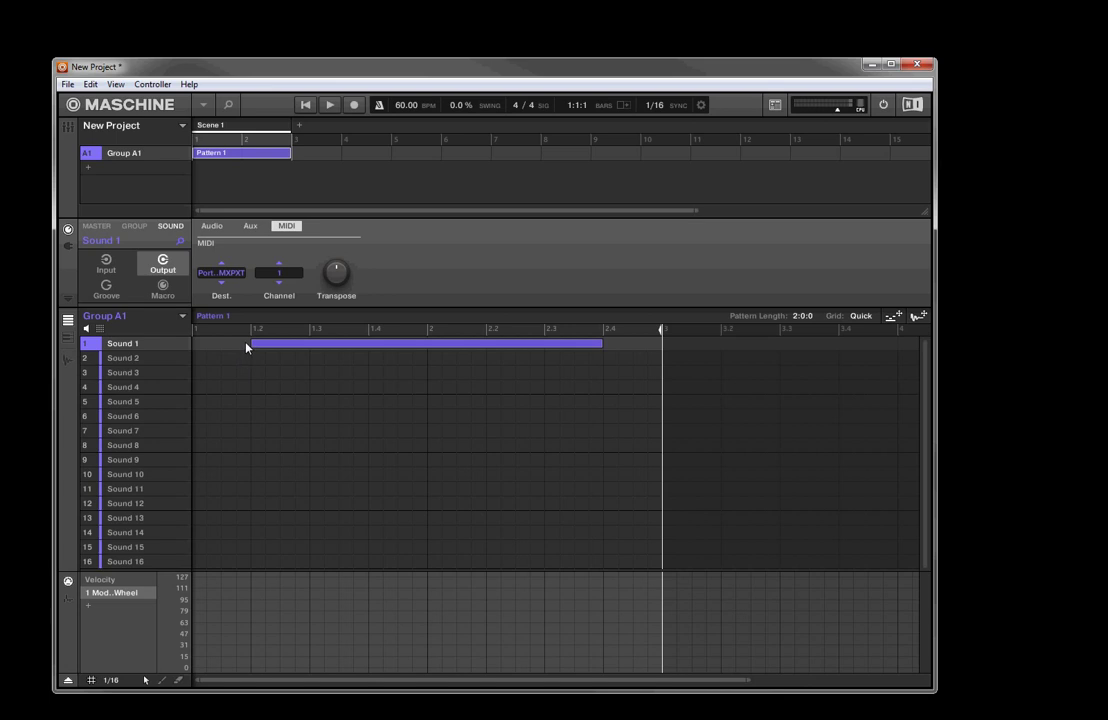
- Set Sound 1's MIDI output Dest back to Virus TI Synth, then check the Input tab
click(222, 272)
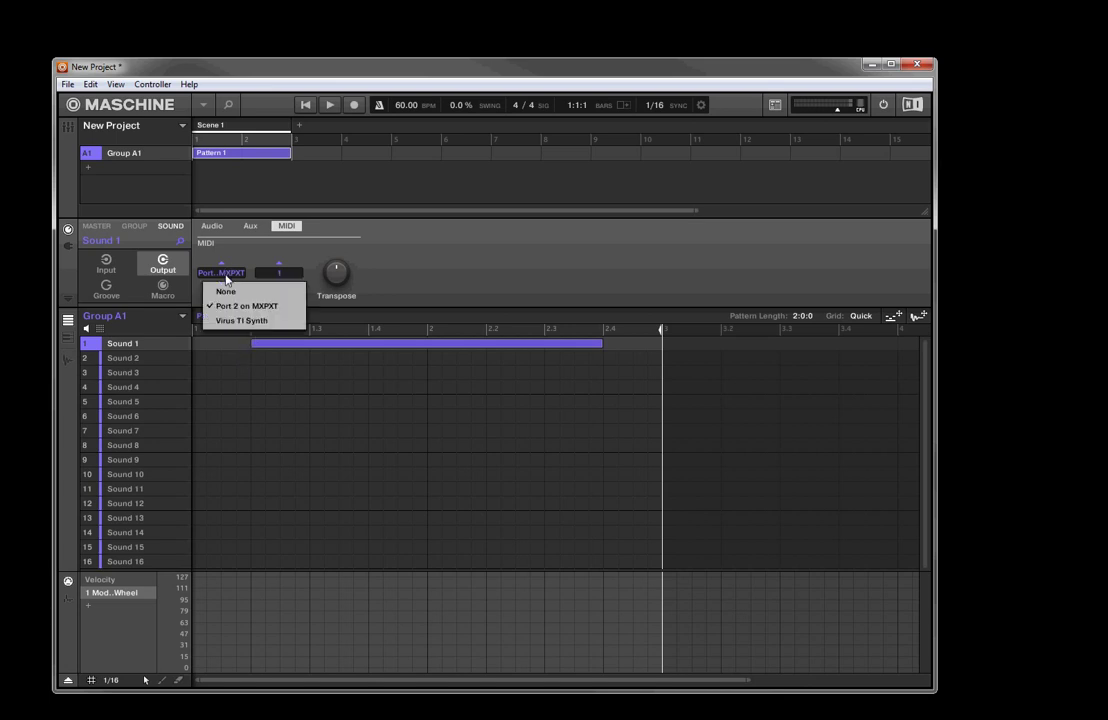
click(241, 320)
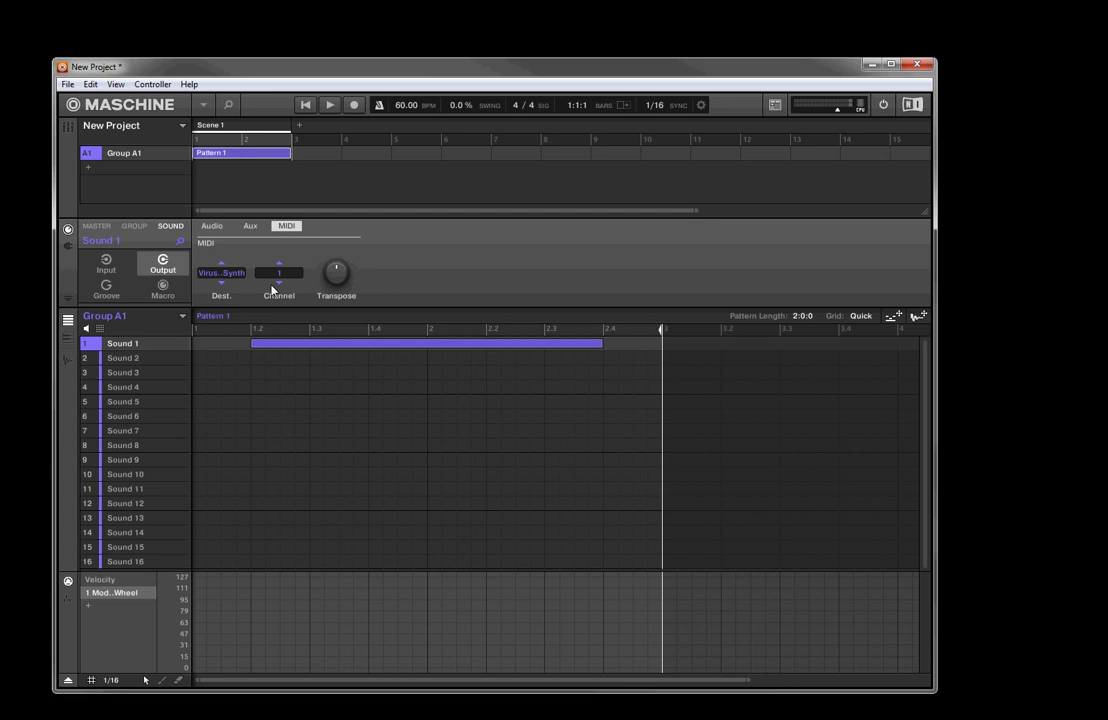
click(106, 264)
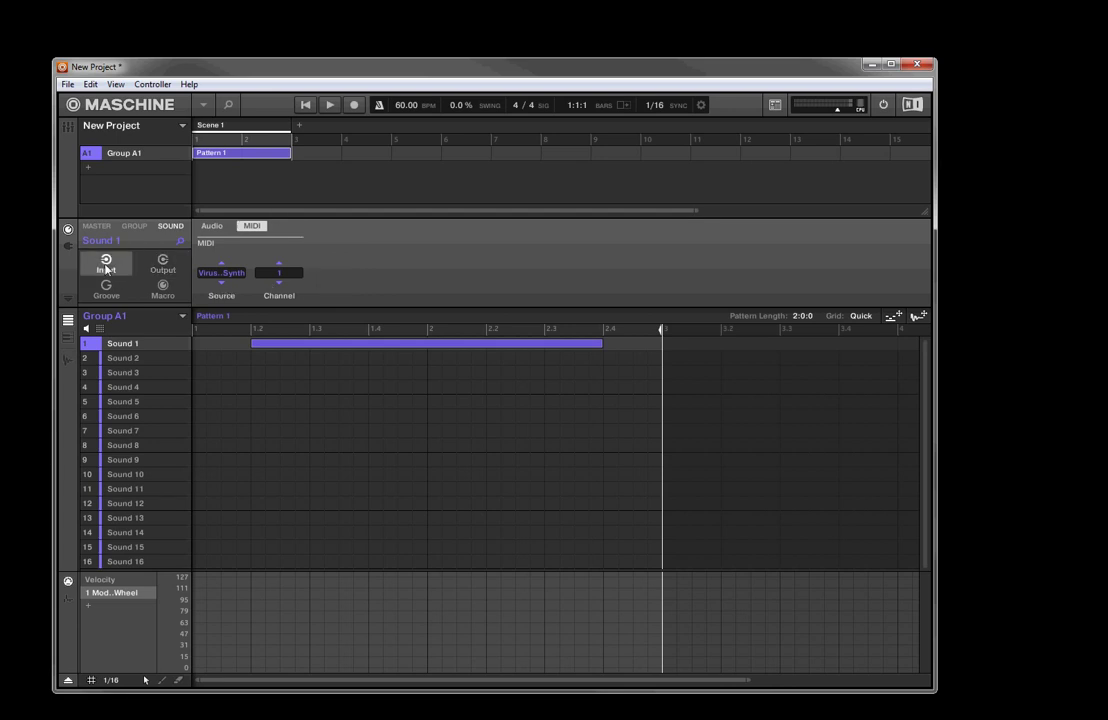
click(163, 265)
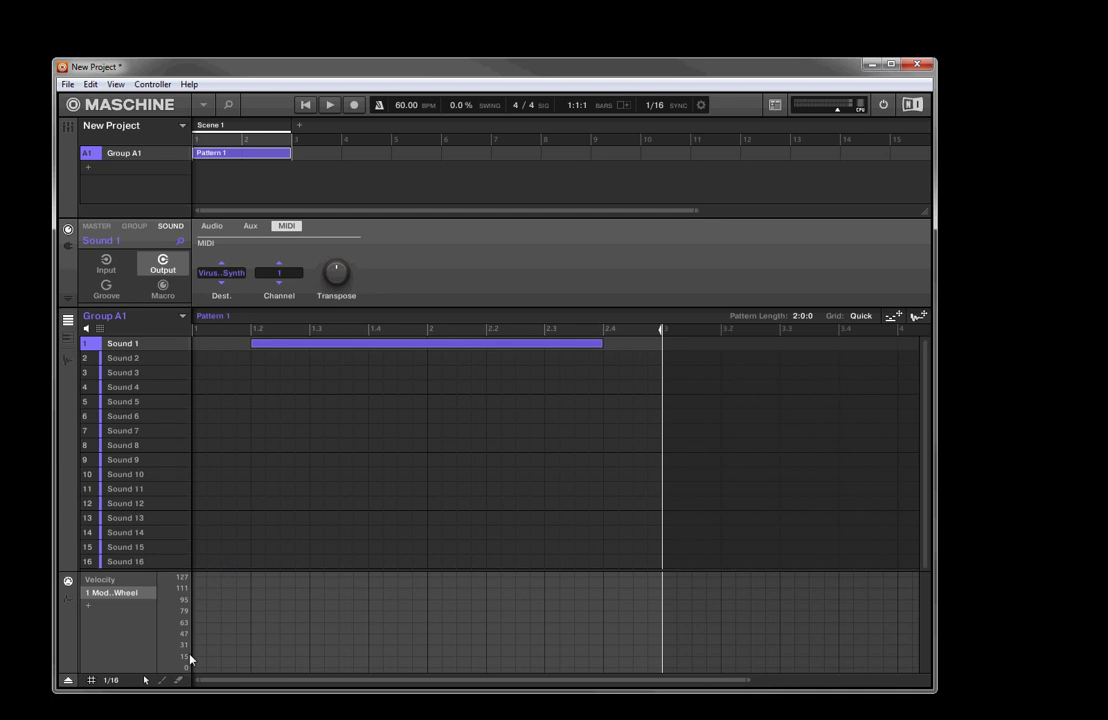
- Record a fresh rise-and-dip Mod Wheel curve, then play it back to check it
click(330, 105)
key(ctrl+r)
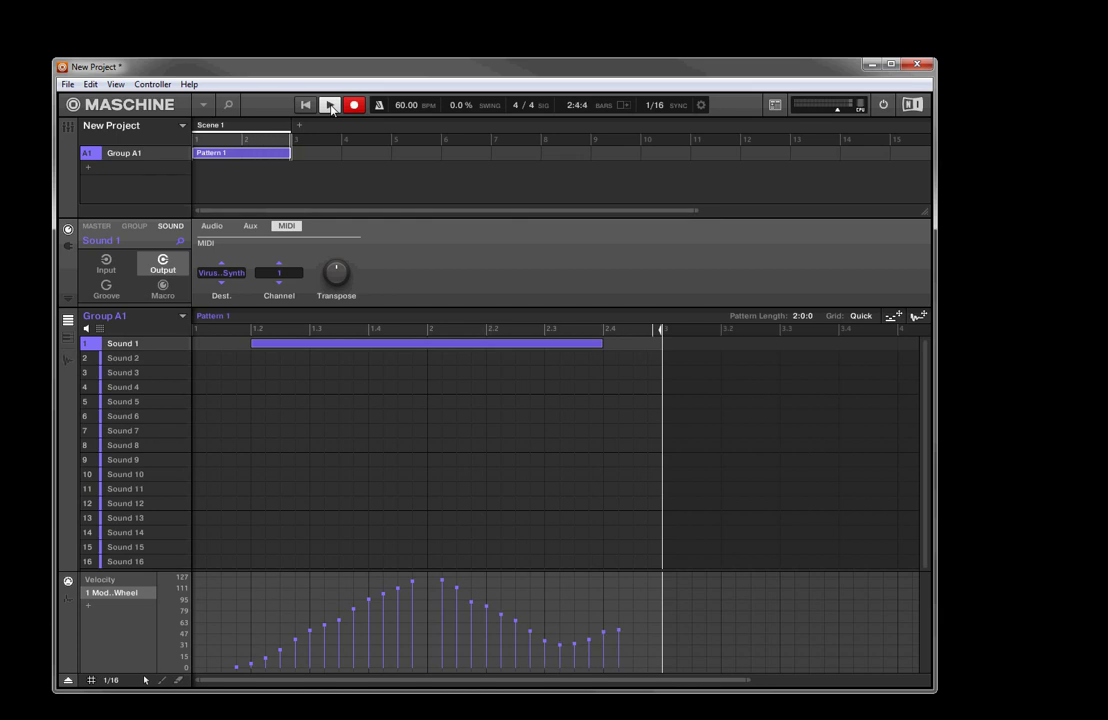
click(330, 105)
click(331, 106)
click(331, 106)
- Reassign the recorded Mod Wheel lane to controller 40 and restart playback
click(110, 594)
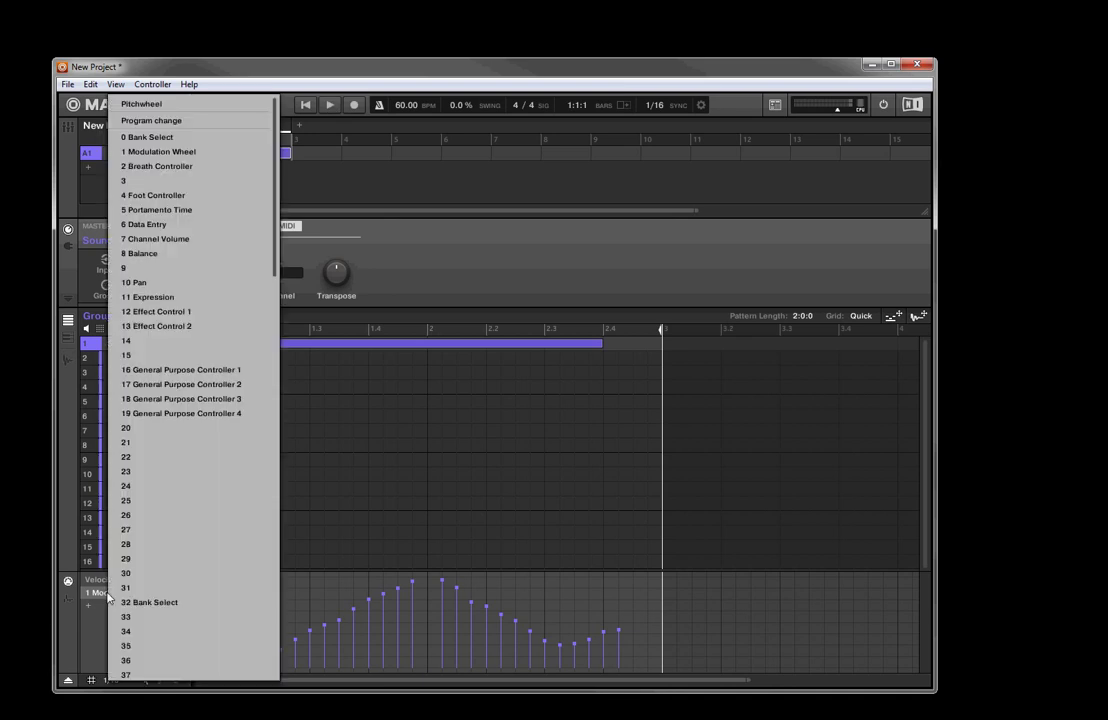
scroll(210, 641, down, 5)
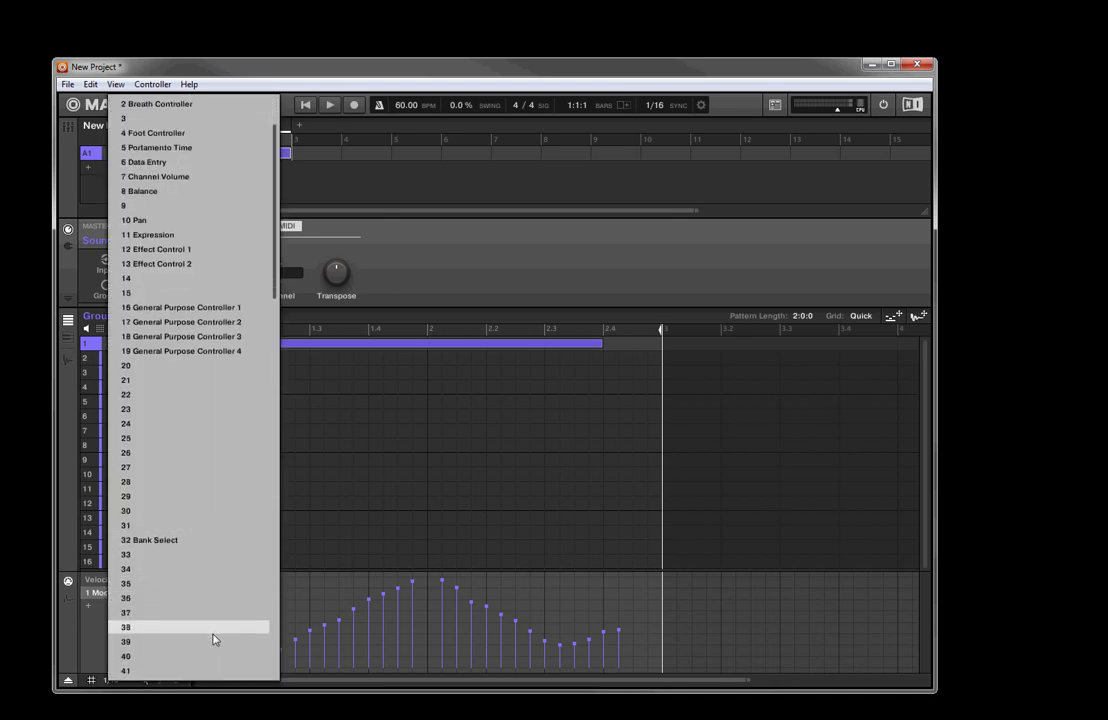
click(207, 613)
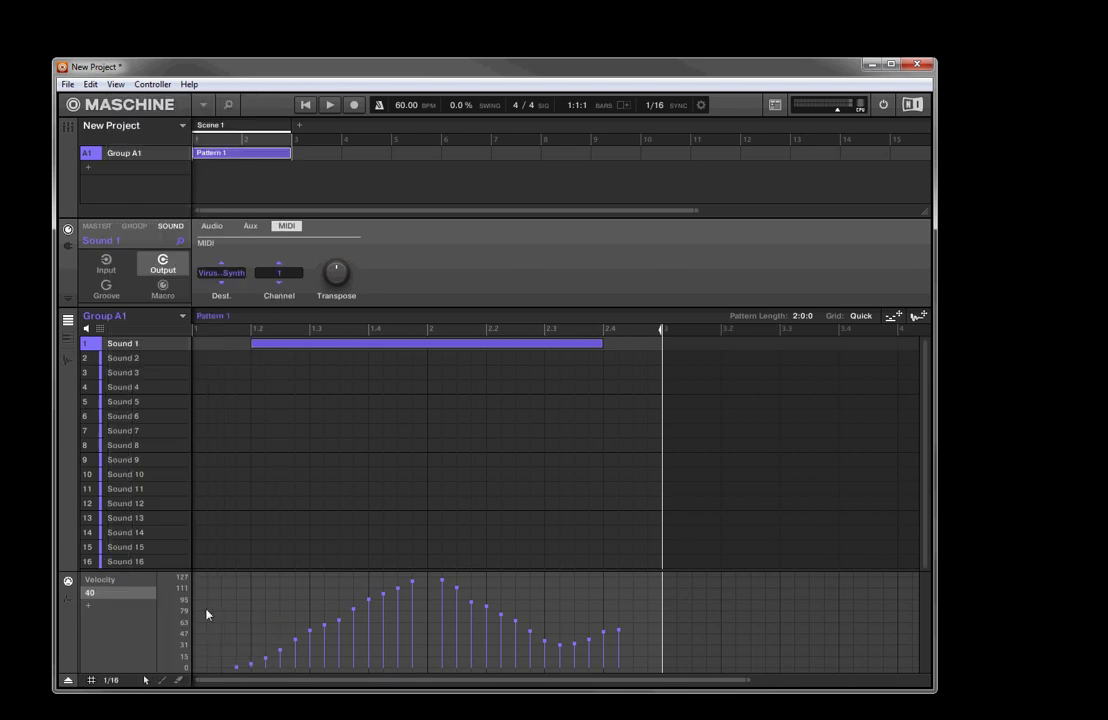
click(330, 105)
- Record a new Mod Wheel pass, then compare the CC 40 and Mod Wheel curves
key(ctrl+r)
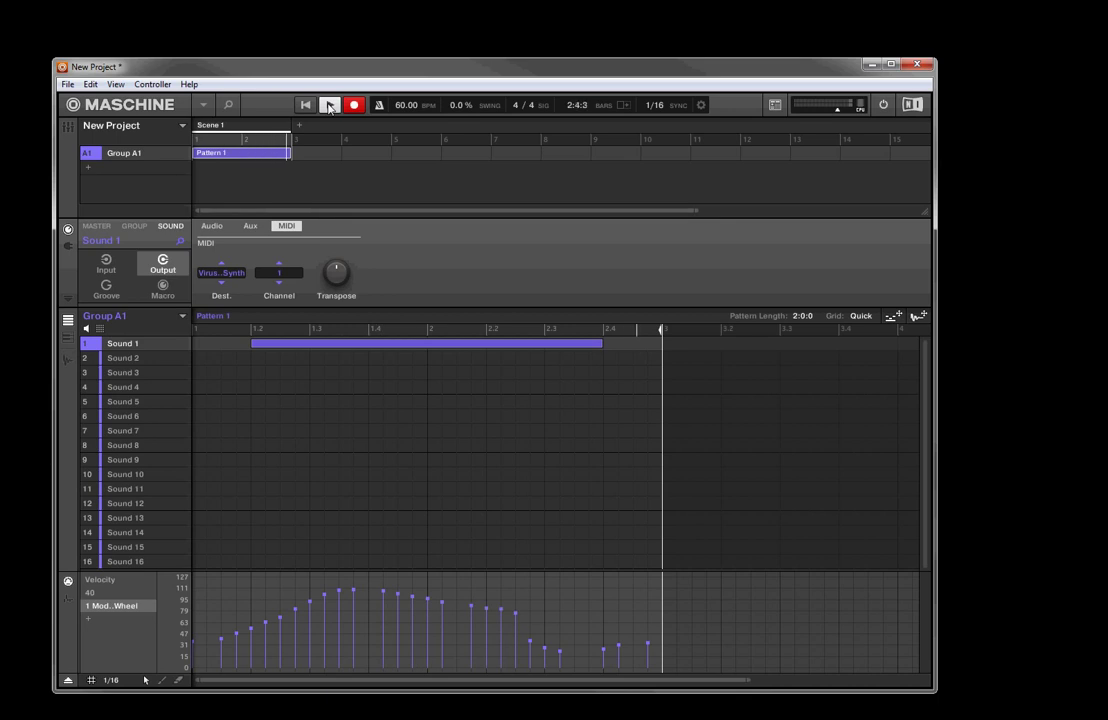
click(329, 105)
click(108, 594)
click(109, 606)
click(109, 594)
click(109, 606)
- Show the CC 40 lane's curve, then delete that lane
click(110, 608)
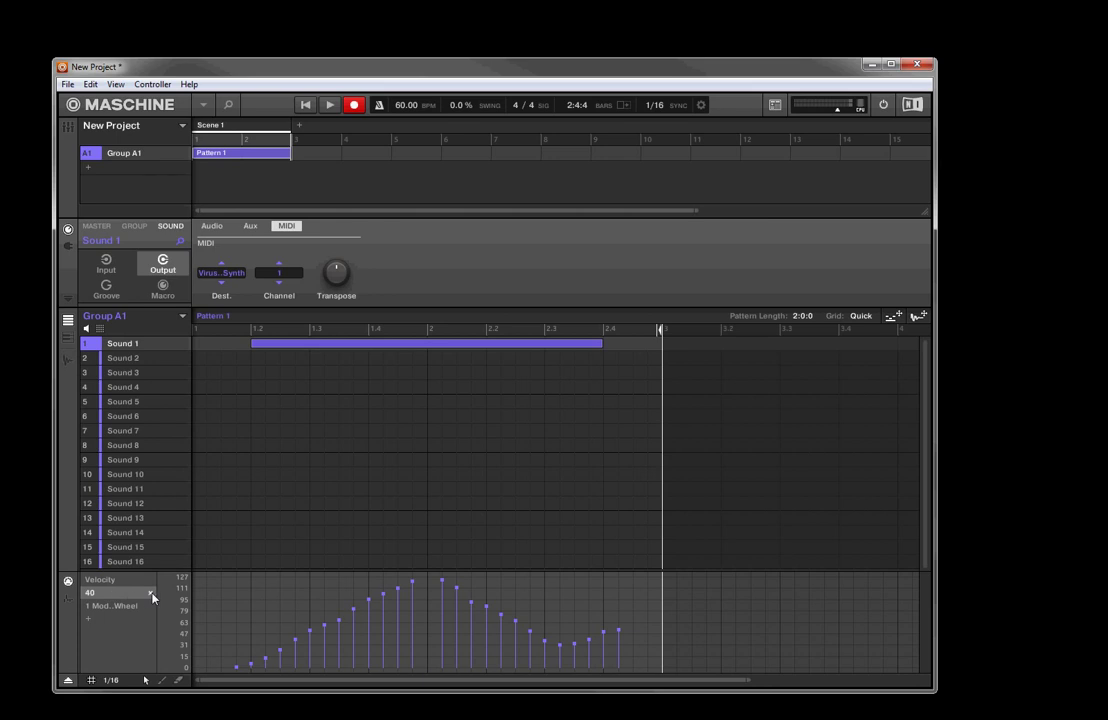
click(151, 594)
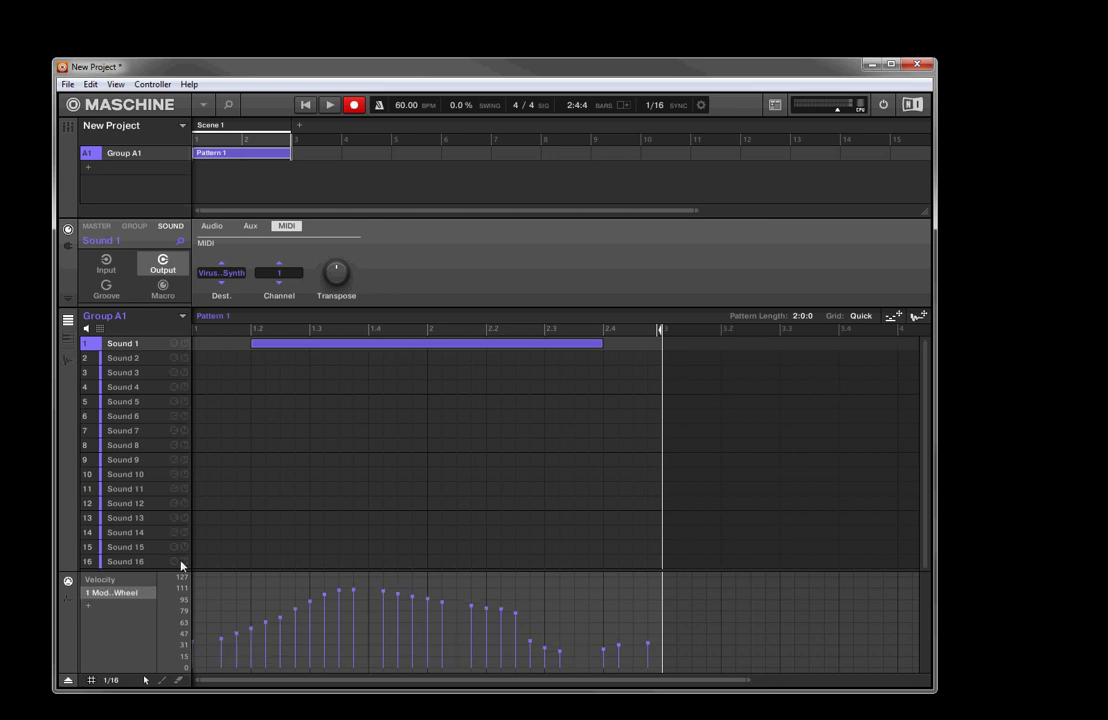
- Load the FM8 Bright Synstrings preset into Sound 1 and set its MIDI output Dest to None
click(228, 105)
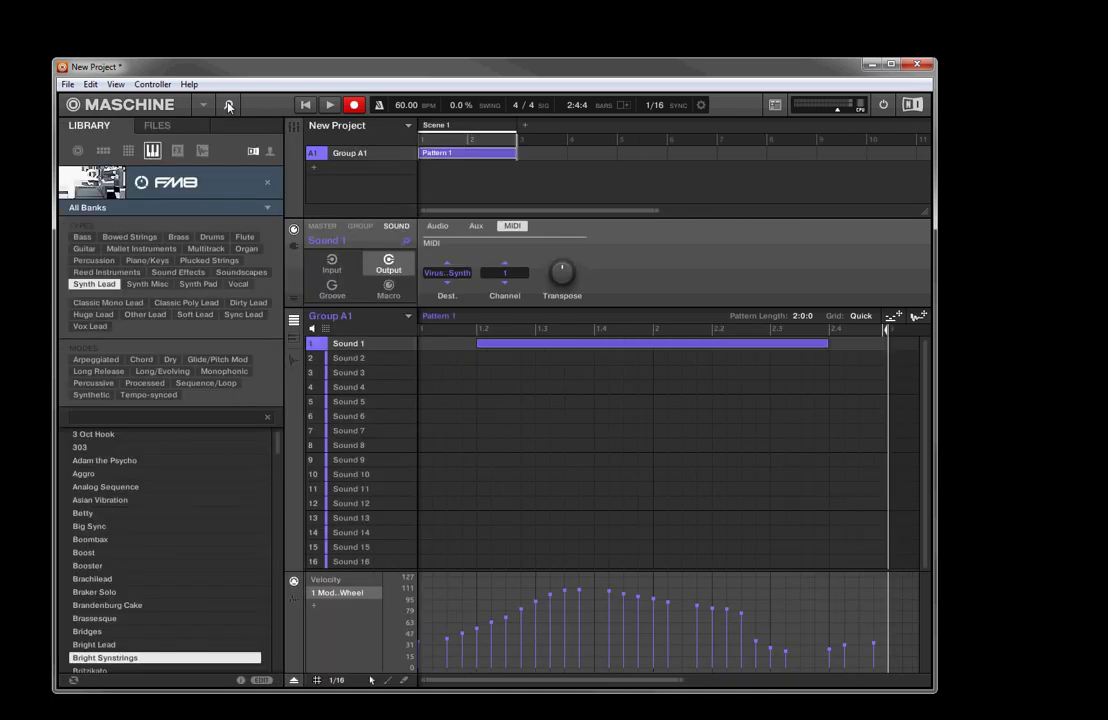
double_click(162, 660)
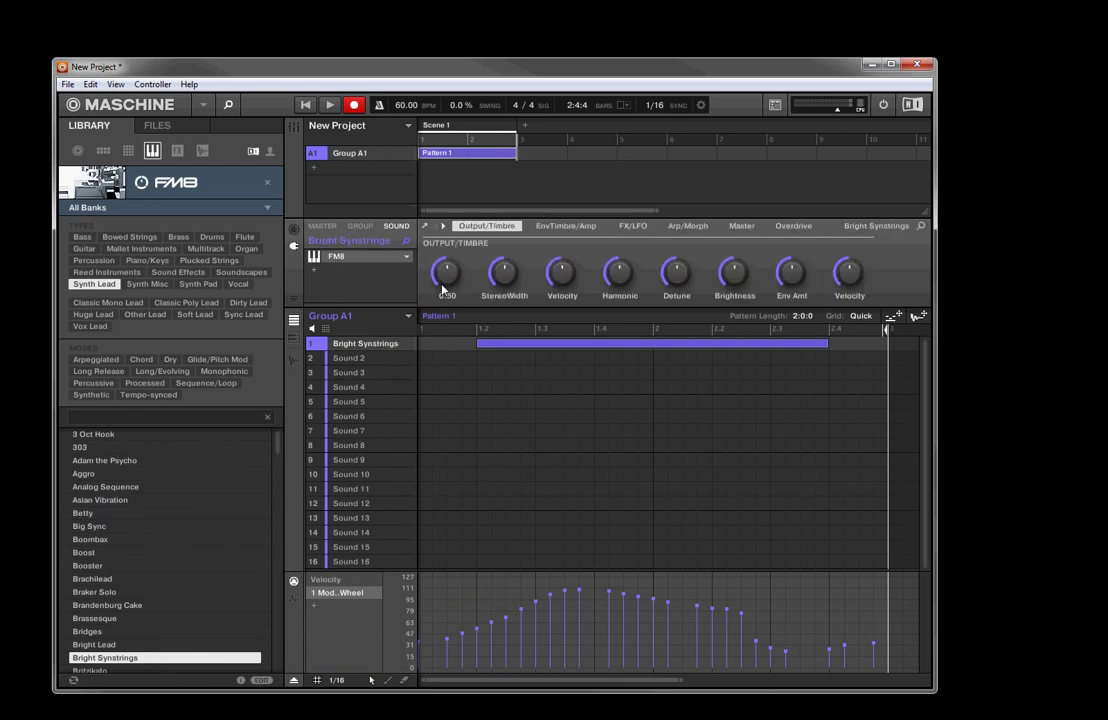
click(293, 229)
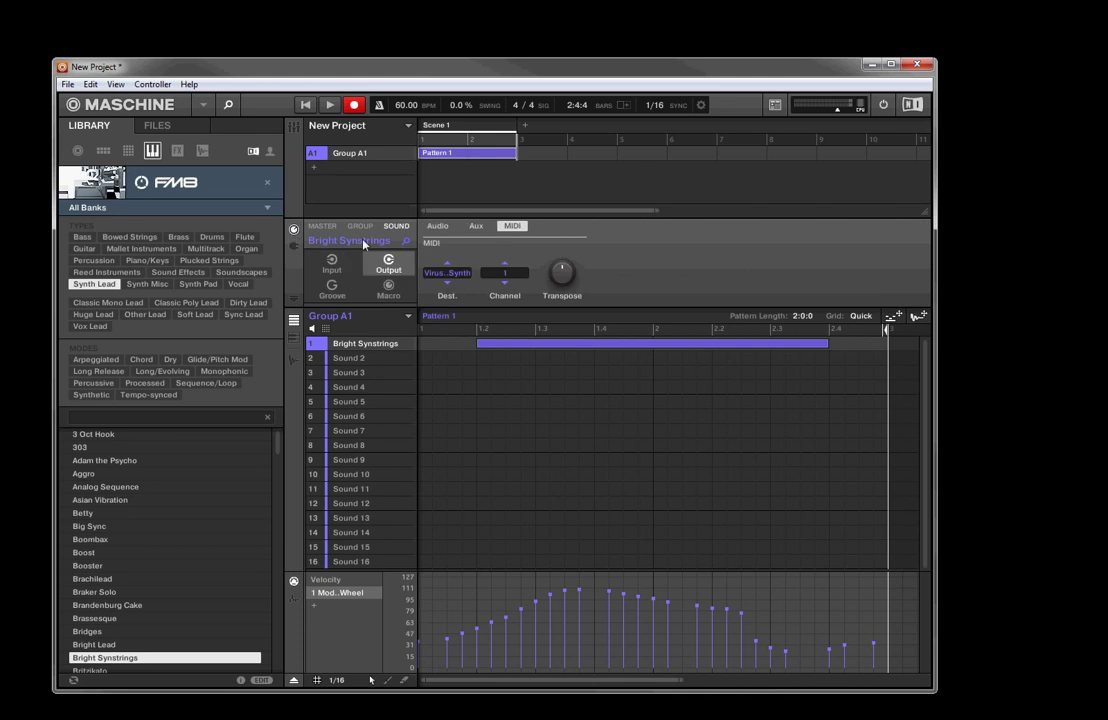
click(449, 281)
click(447, 290)
- Switch Record off and play Pattern 1 with its Mod Wheel automation through Bright Synstrings
click(350, 106)
click(331, 105)
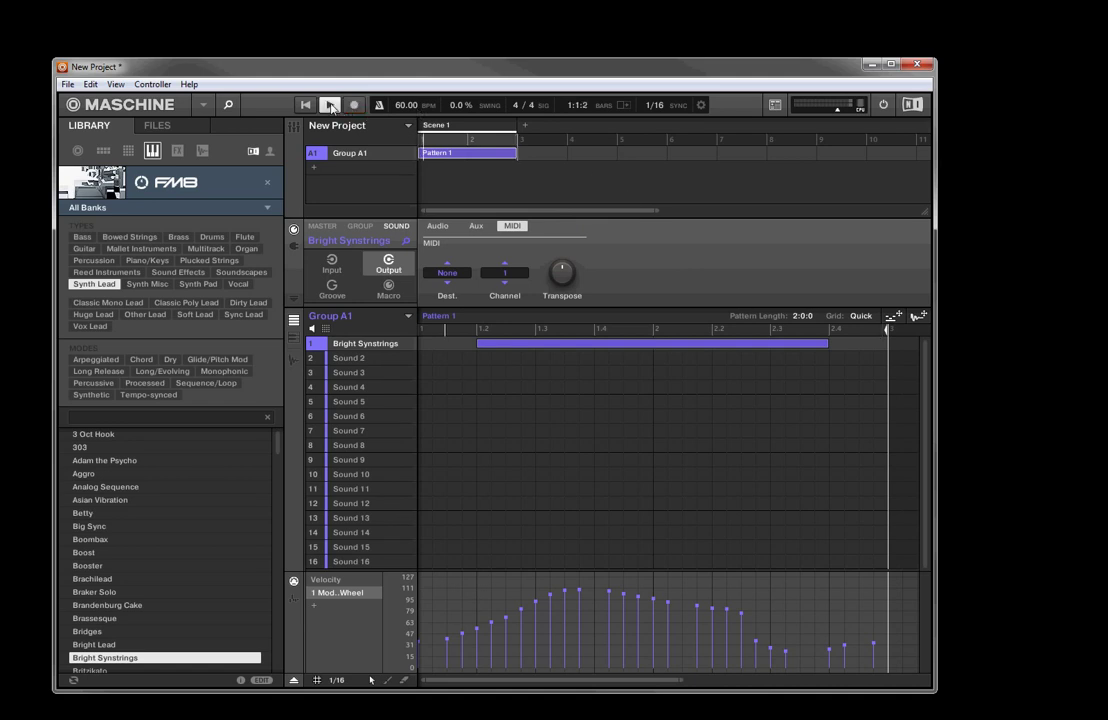